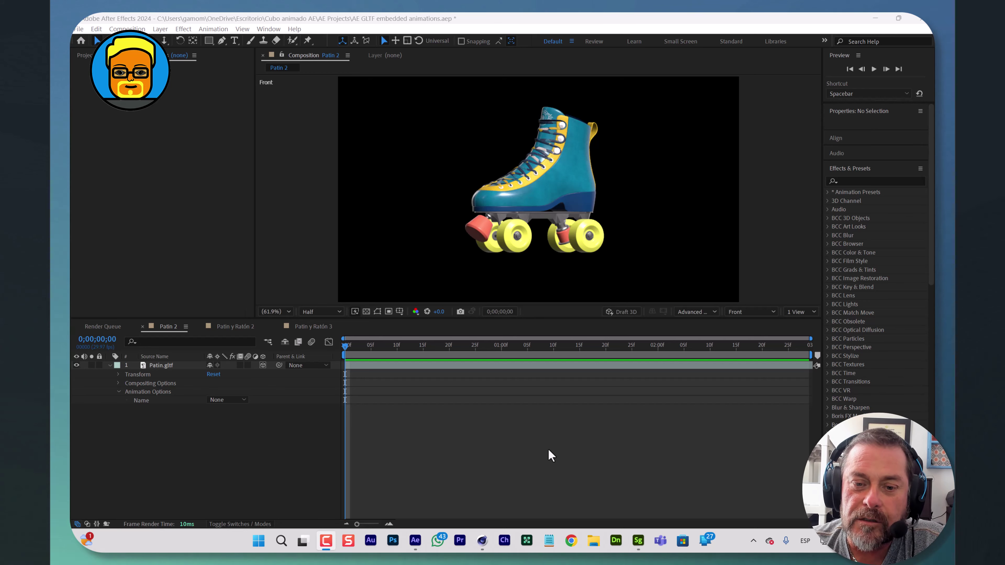
- Bring After Effects forward, list the project items, and set the current time to 0;00;00;19
click(405, 342)
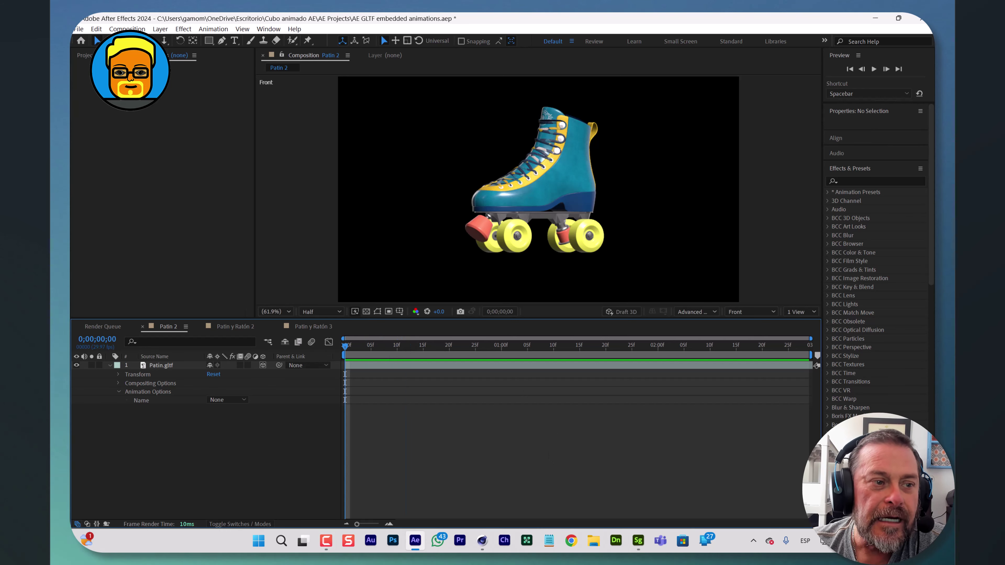
click(88, 56)
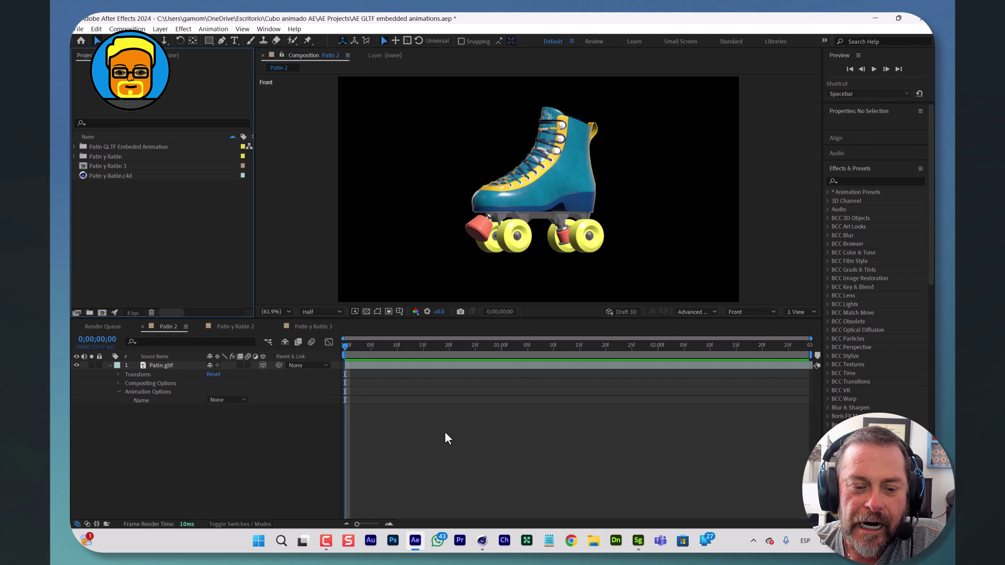
click(444, 346)
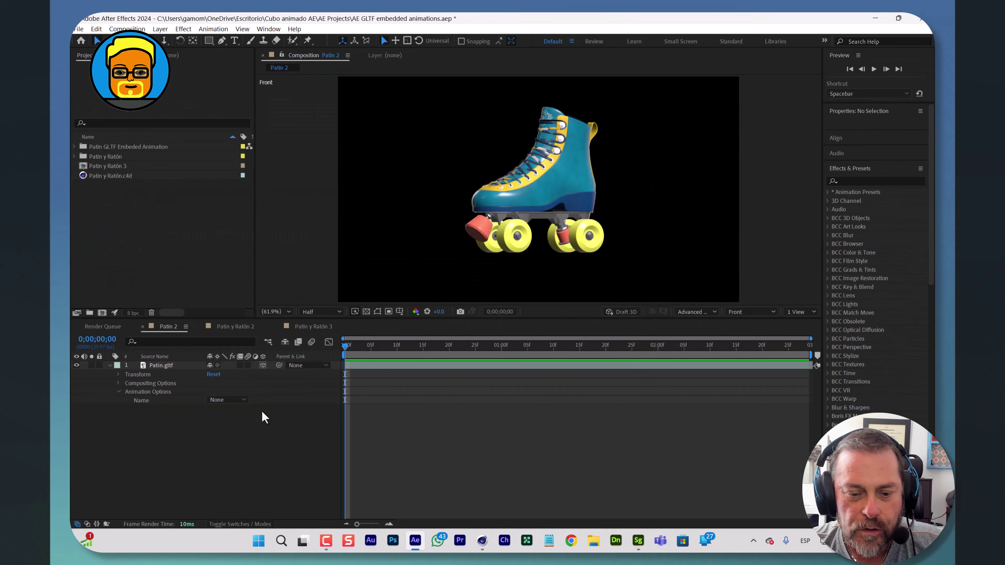
- Preview the Patin 2 comp briefly, then show the Patin.gltf layer's animation Name choices
click(874, 69)
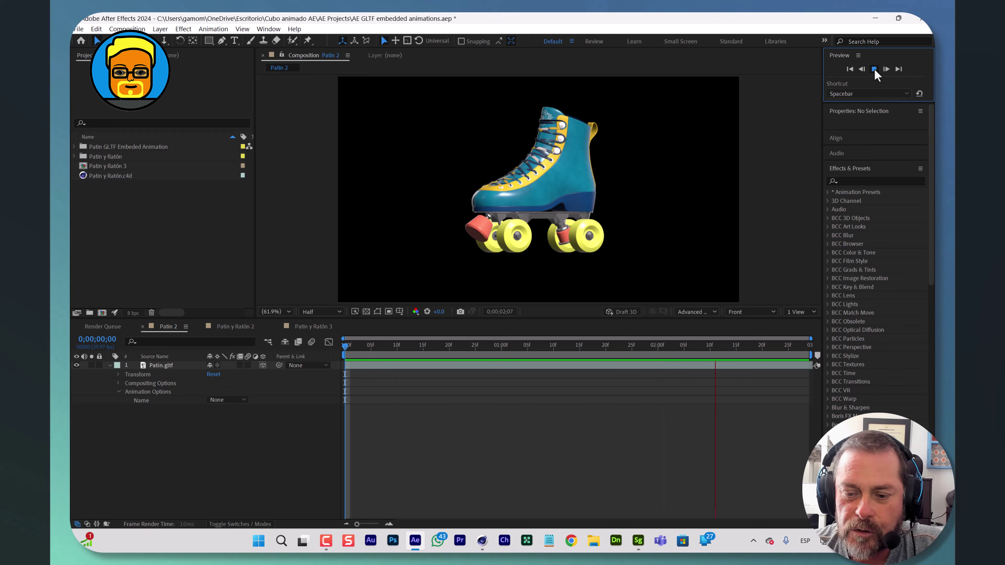
click(874, 70)
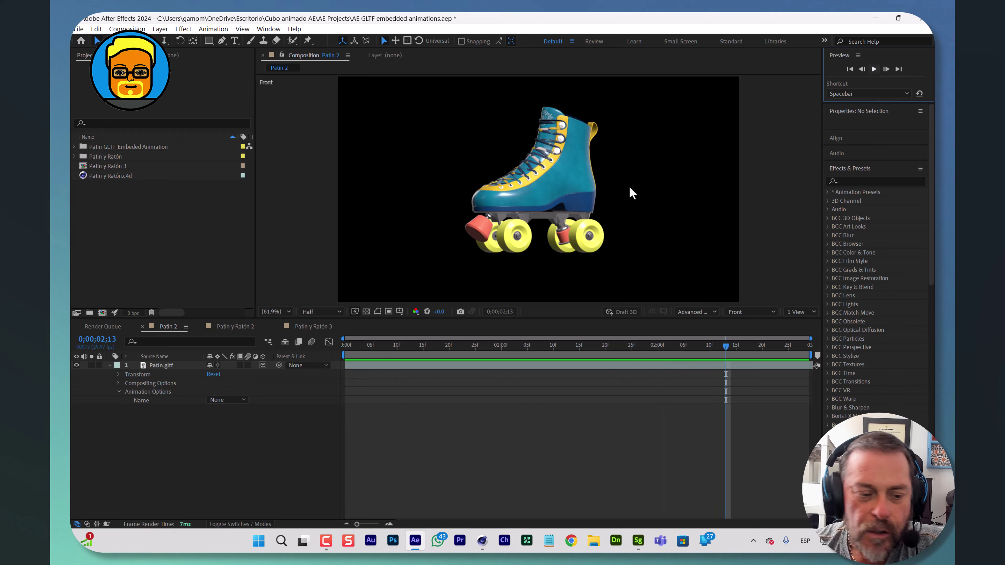
click(242, 401)
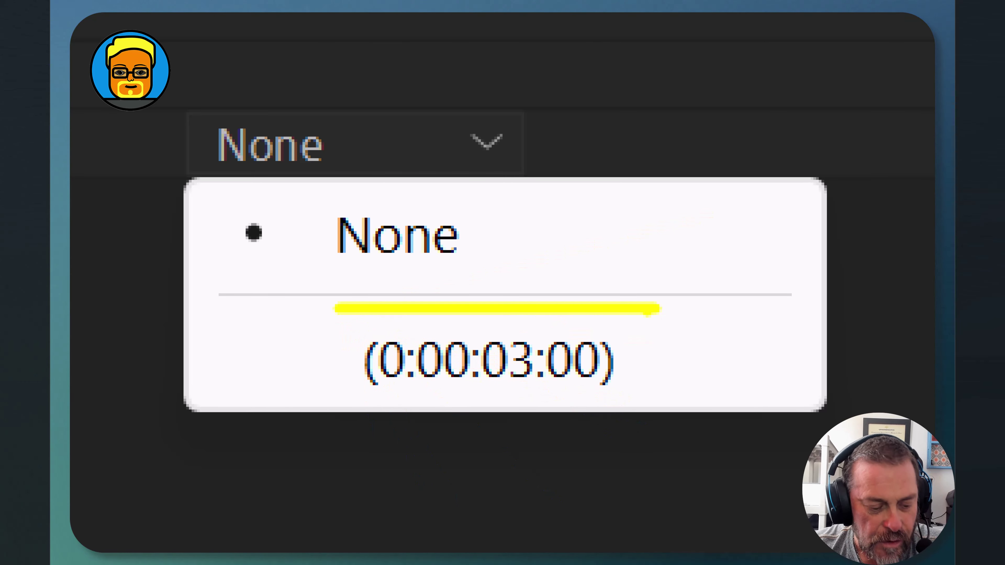
- Set the Patin.gltf layer's animation Name to the 0:00:03:00 embedded clip
click(395, 235)
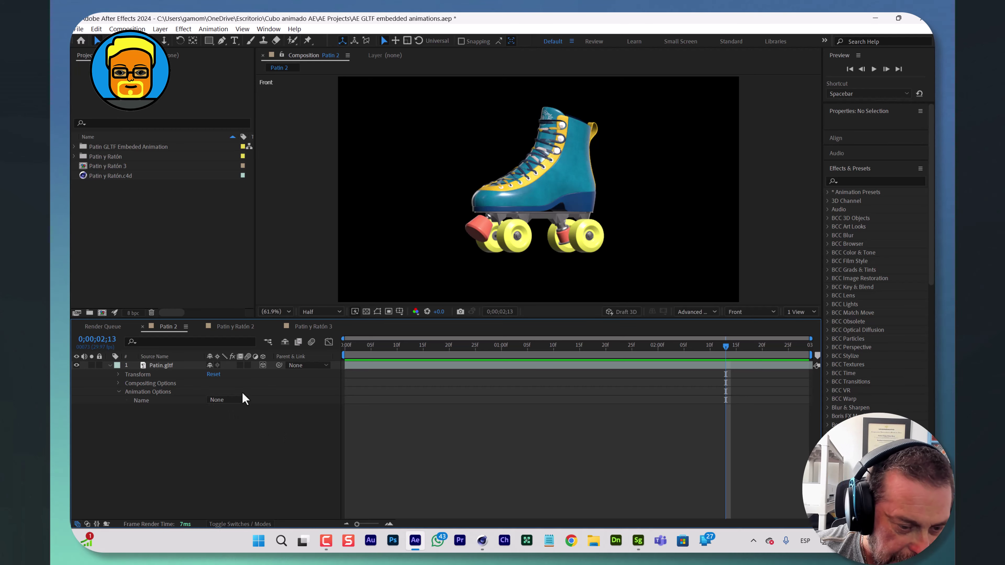
click(242, 405)
click(236, 424)
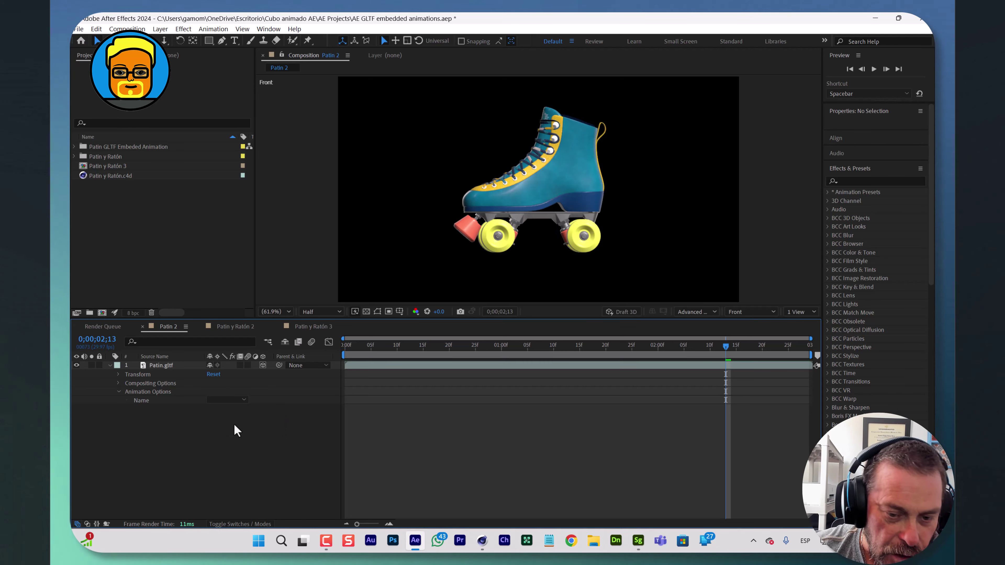
- Preview the skate's 3-second animation, then switch to Substance 3D Stager
click(874, 69)
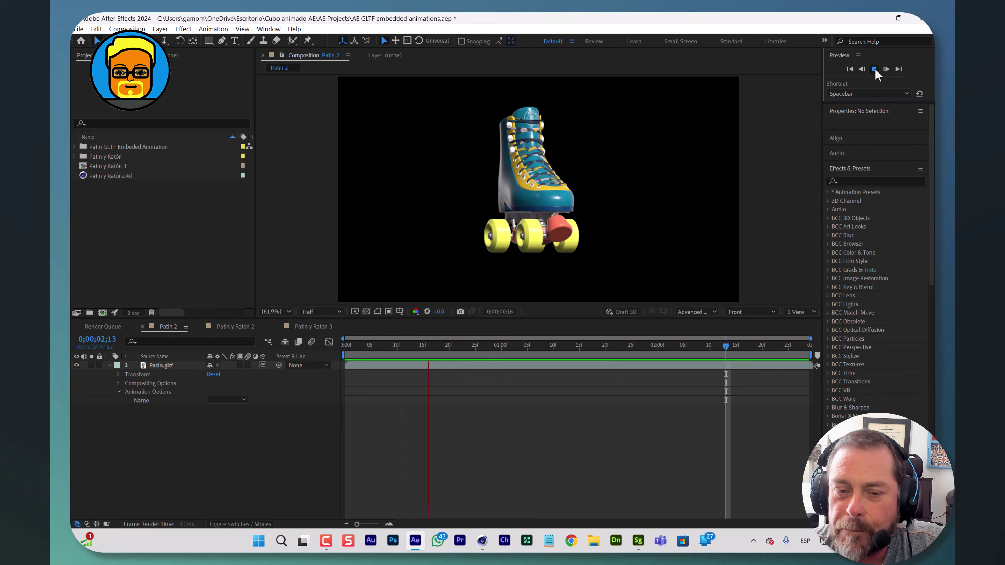
click(874, 70)
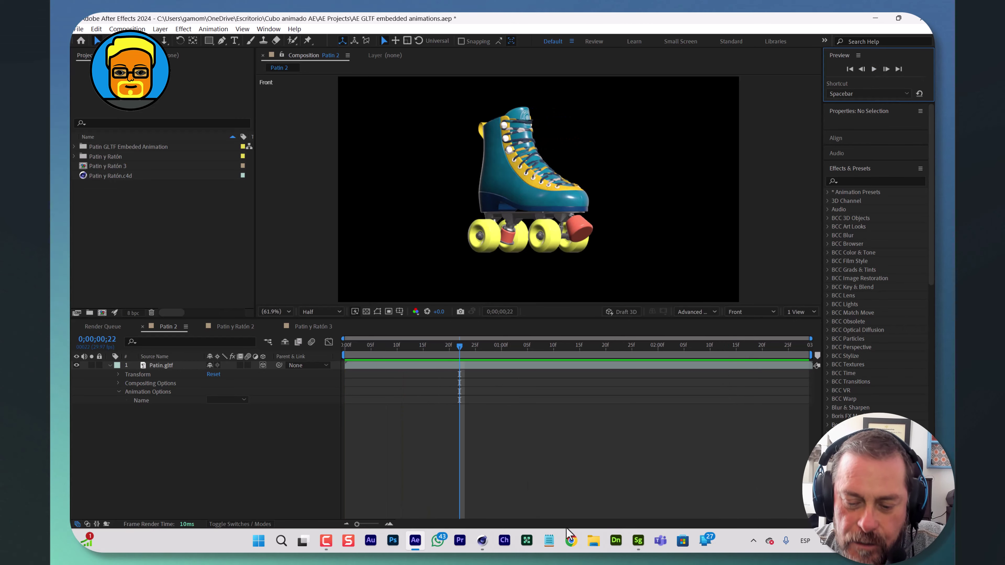
click(637, 547)
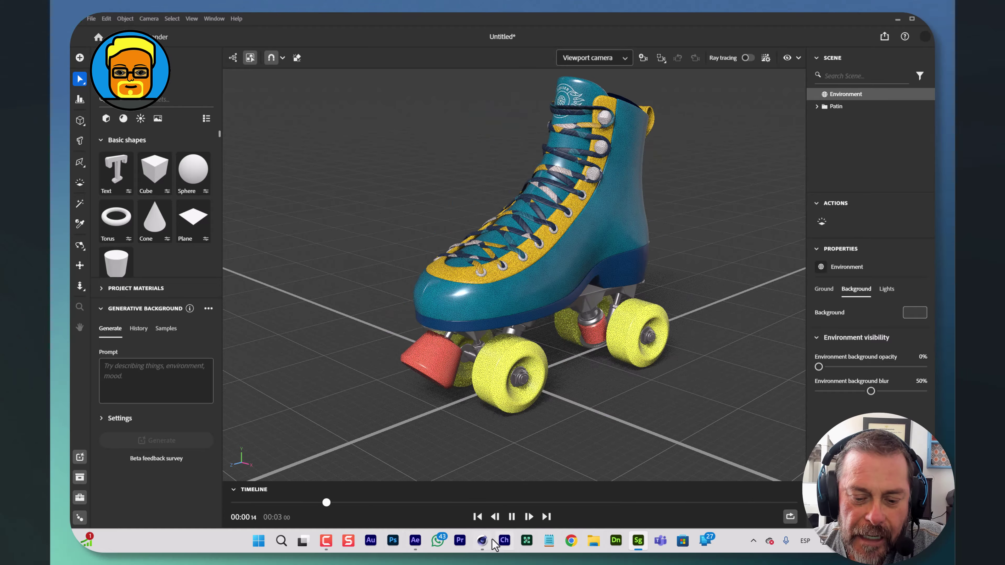
- Pause Stager's skate animation at 00:01:18 and go back to After Effects
click(512, 516)
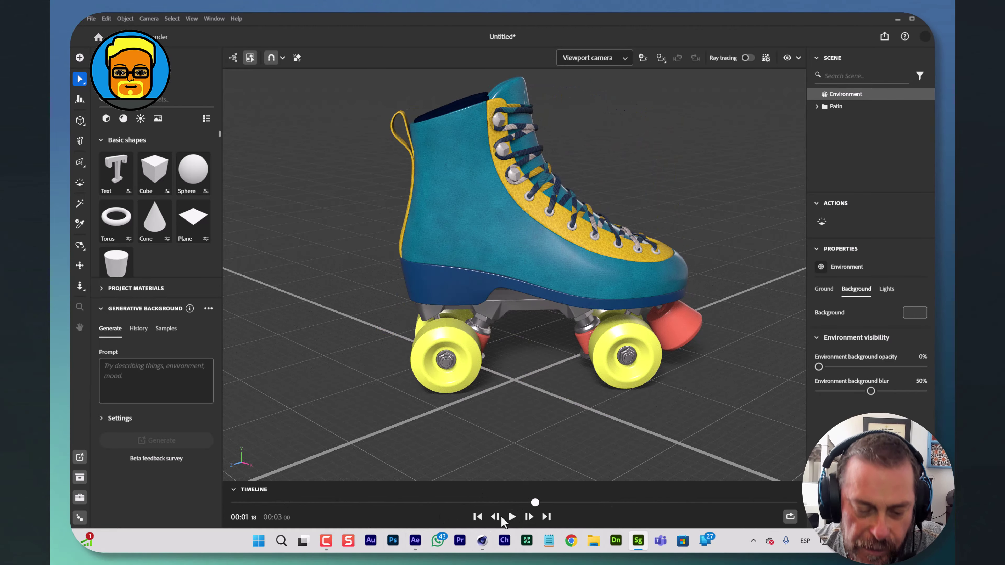
click(415, 541)
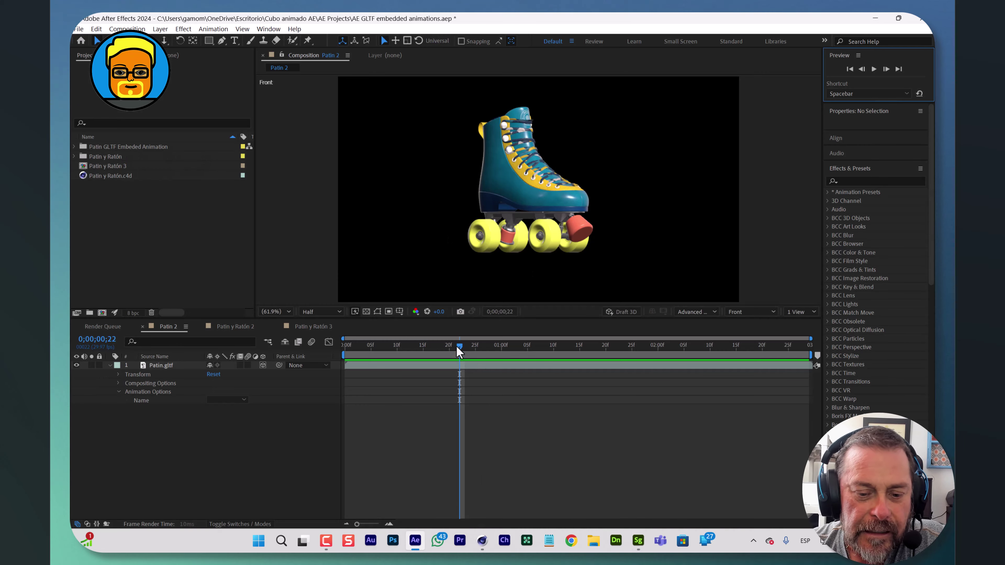
- Play and stop the Patin 2 preview, return to the start, and open the Patin y Ratón 2 comp
key(space)
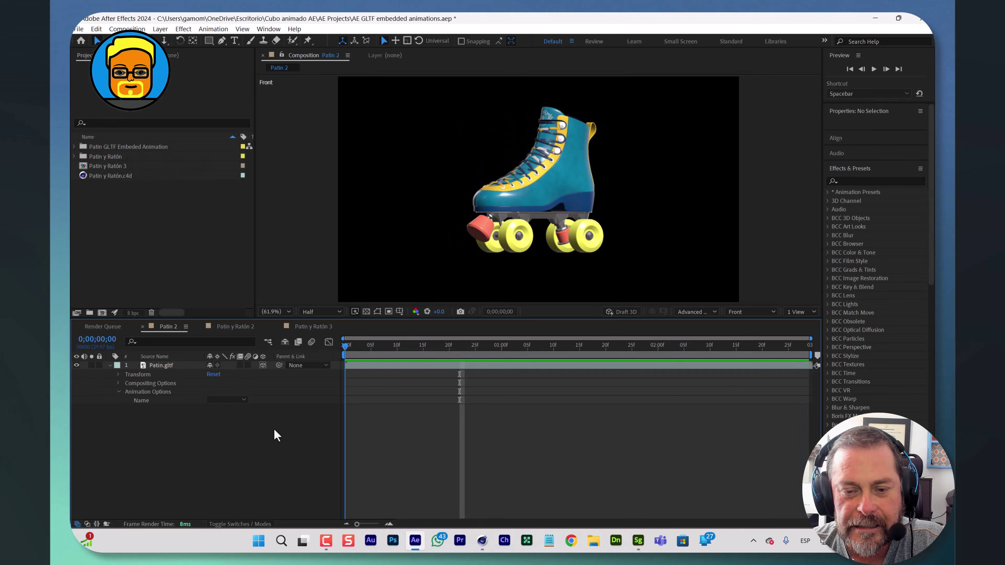
key(space)
key(Home)
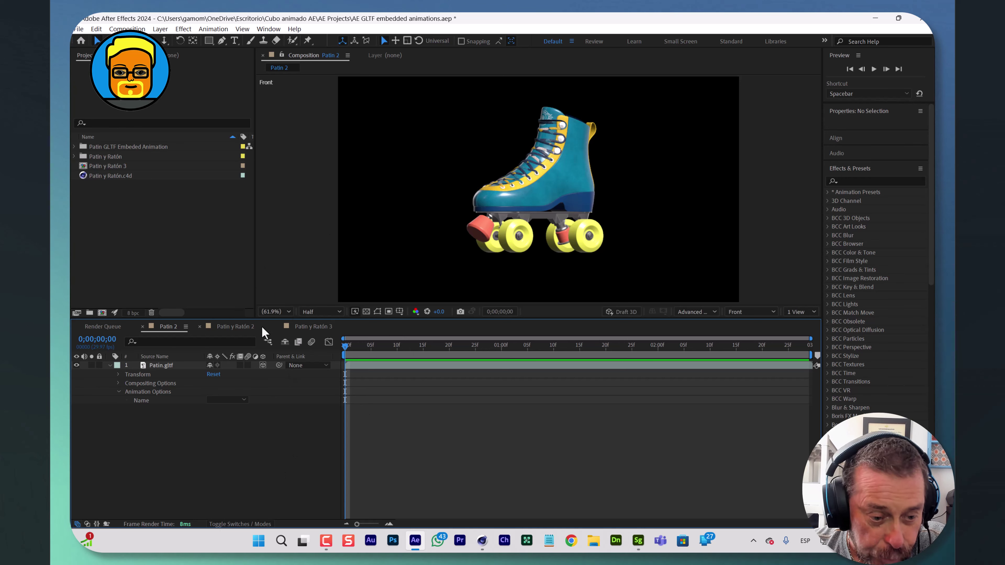
click(235, 326)
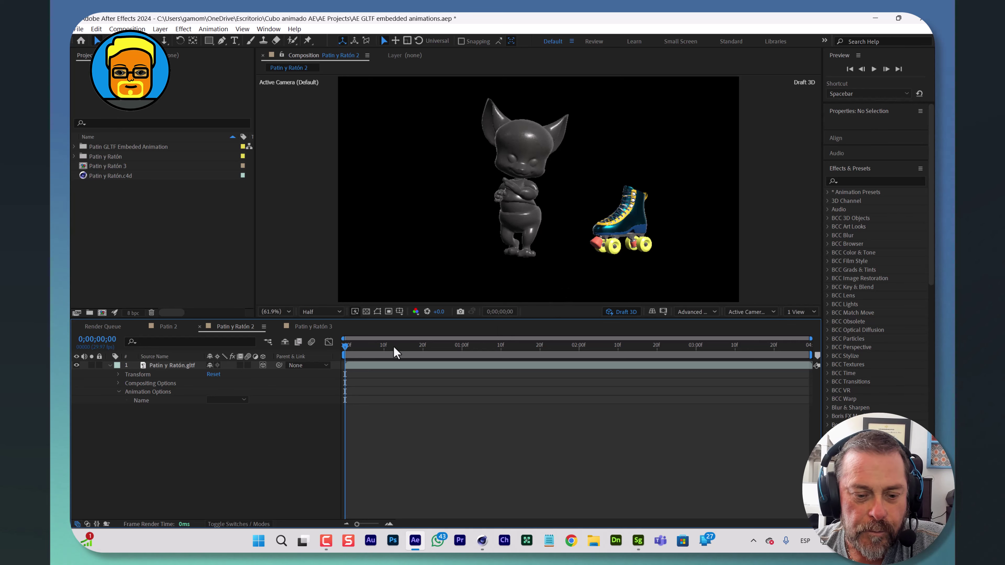
- Set the Patin y Ratón layer to its 0:00:04:00 animation, preview it, and open Patin y Ratón 3
click(243, 400)
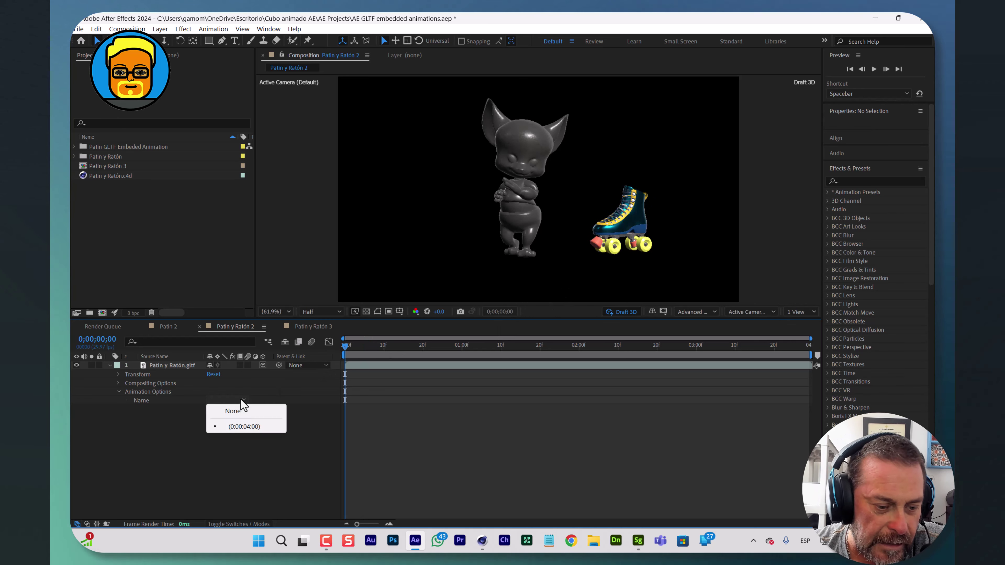
click(248, 425)
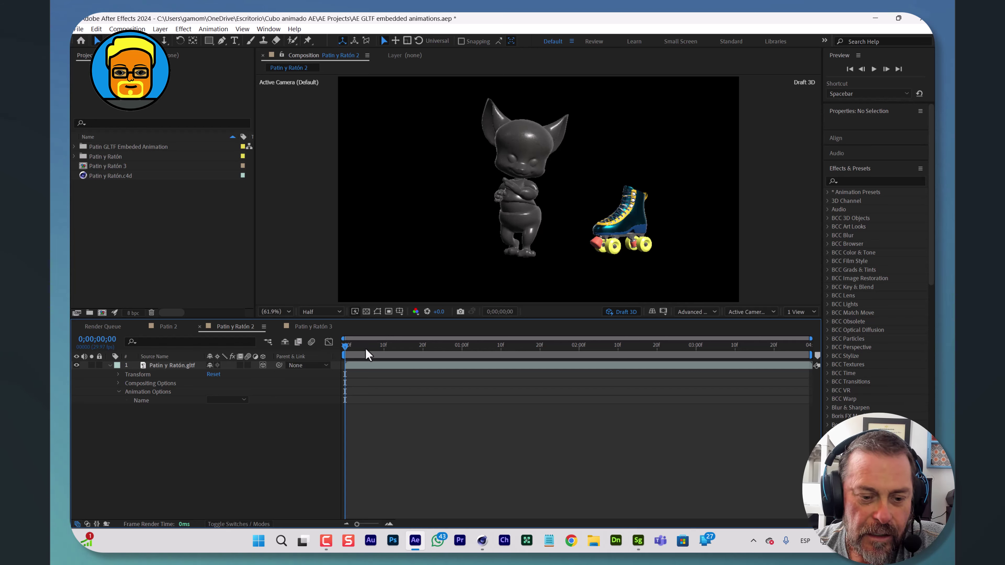
click(874, 69)
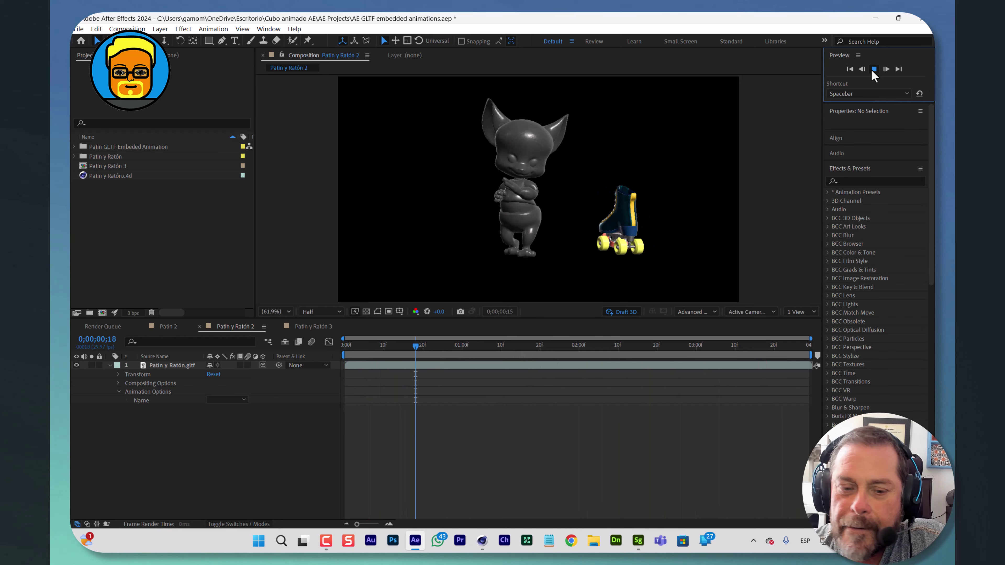
click(304, 329)
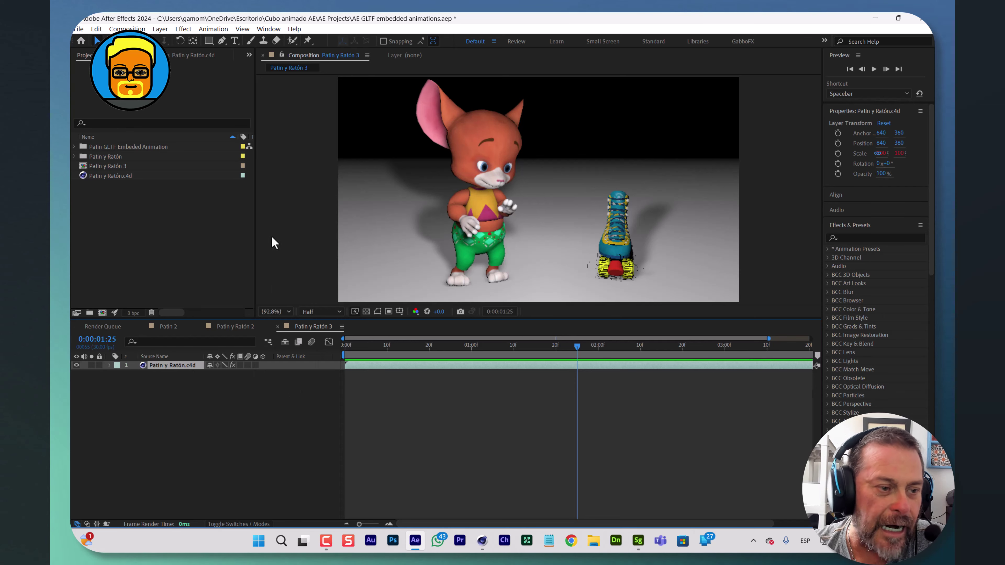
- Show the C4D layer's Cineware settings and move the current time back to the first frame
click(169, 55)
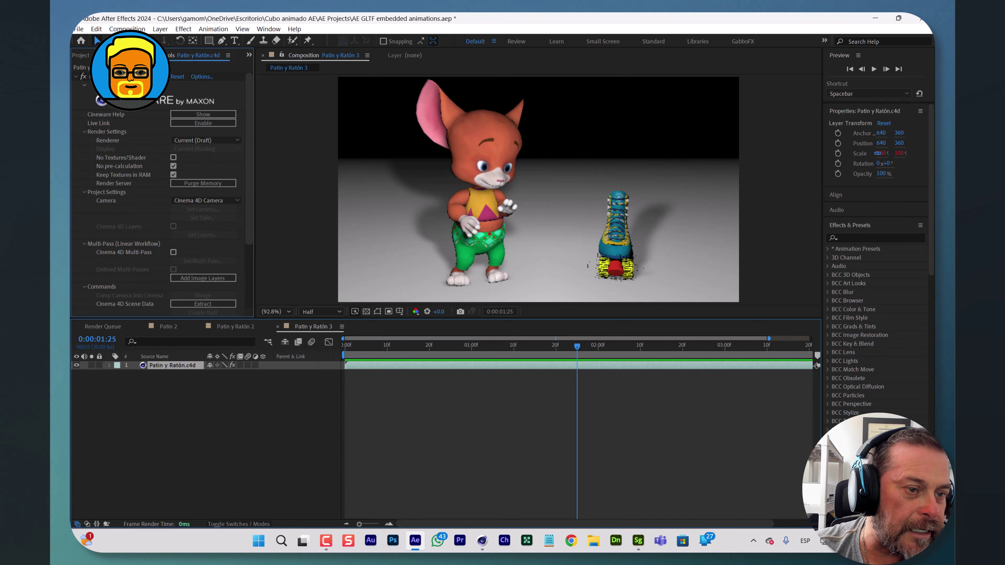
mouse_move(415, 540)
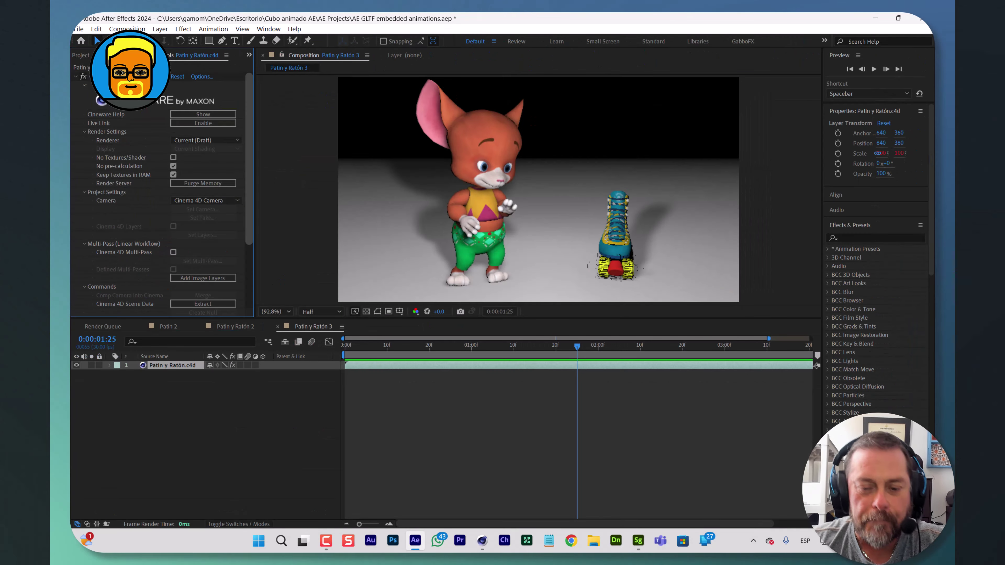
click(380, 347)
drag(379, 347, 326, 360)
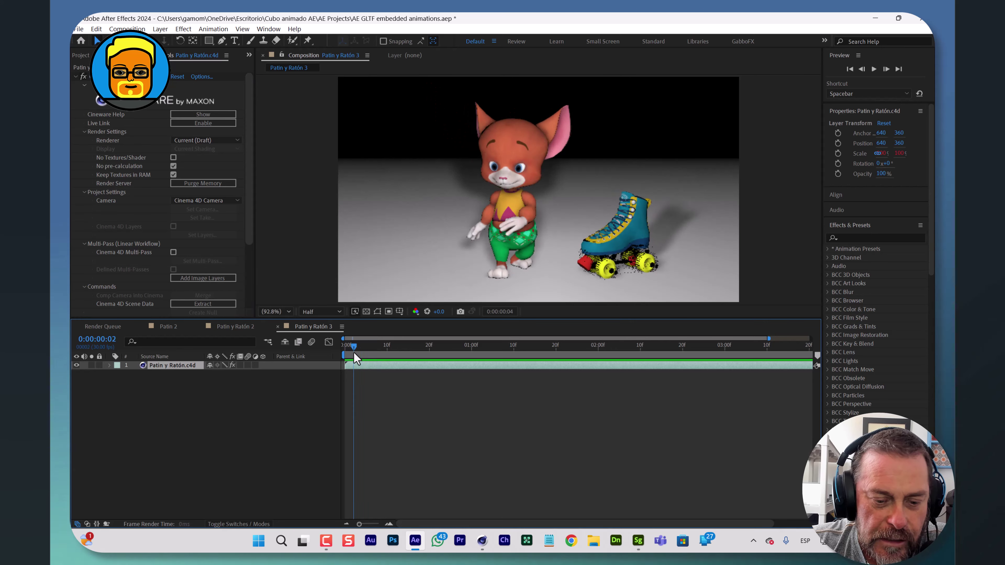
- Play the mouse-and-skate Cineware animation and stop it at 0:00:02:19
click(875, 70)
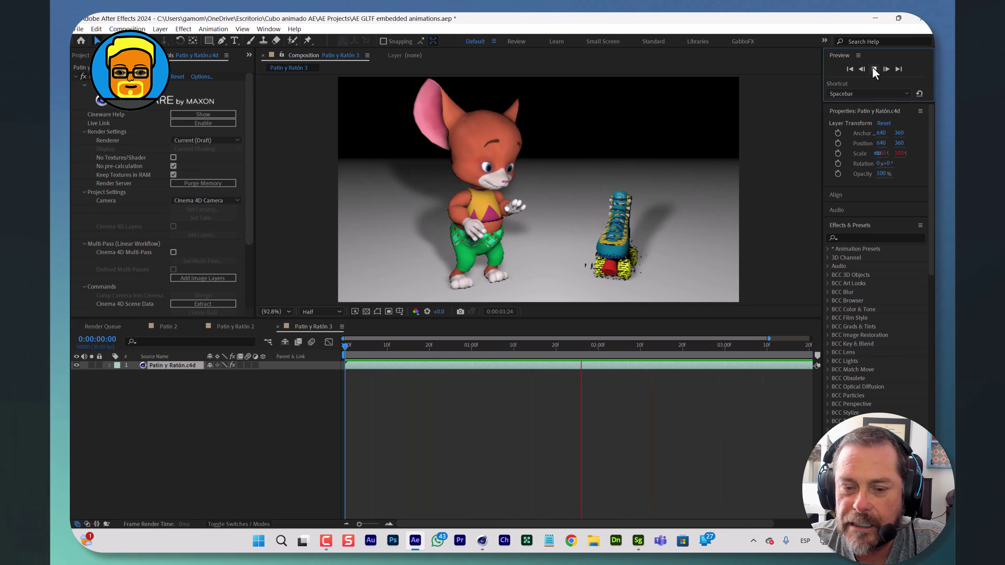
click(874, 69)
mouse_move(482, 540)
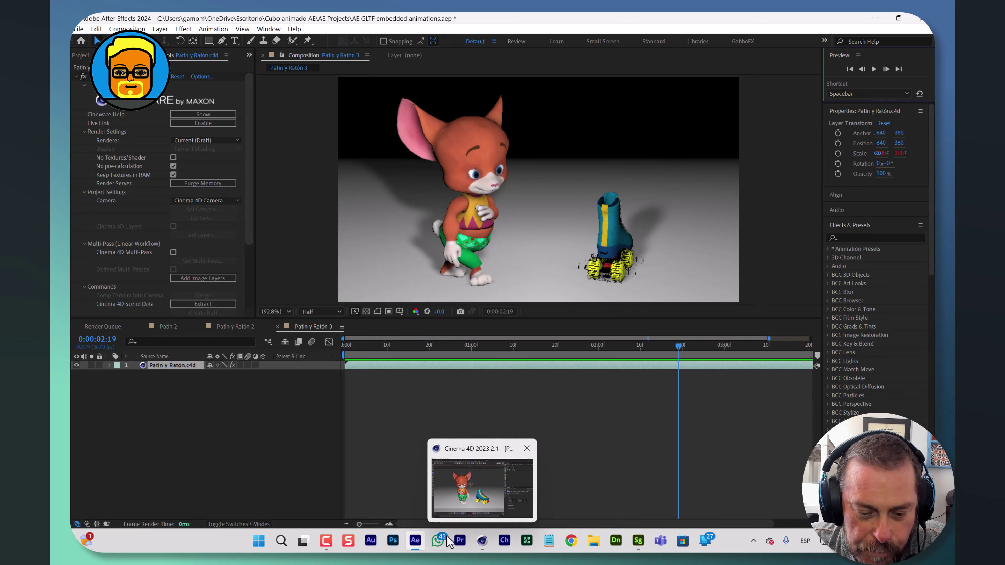
click(483, 496)
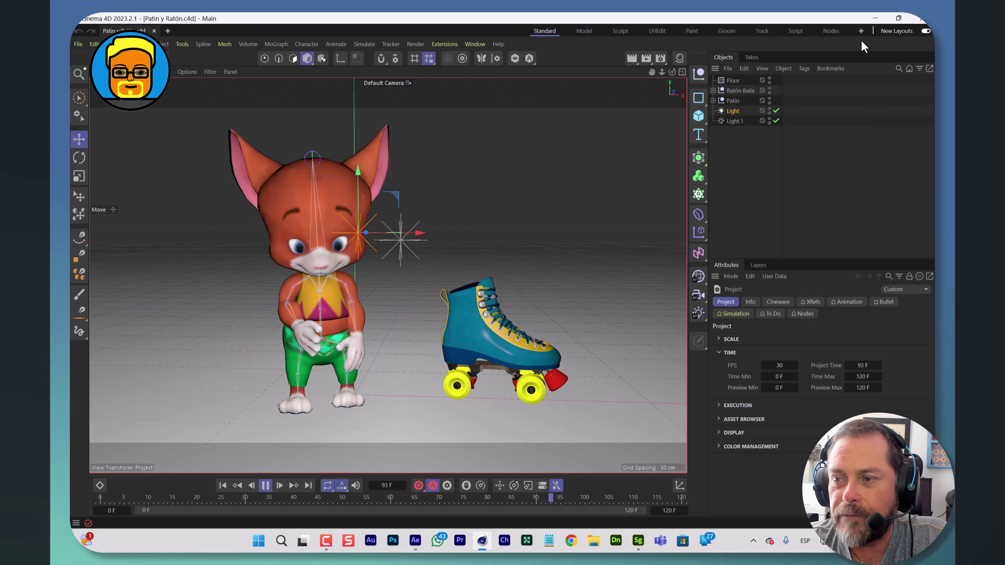
click(877, 22)
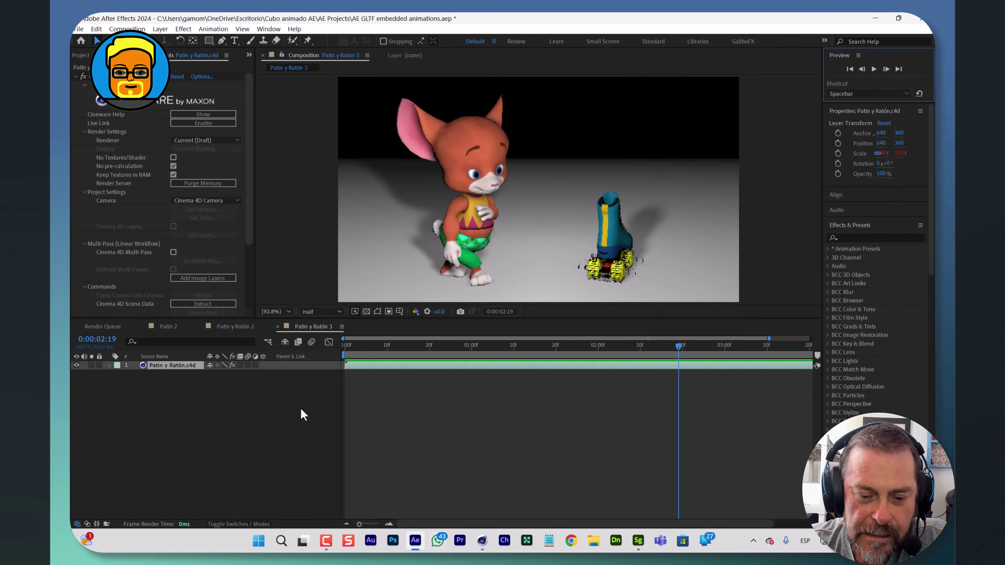
- Jump to frame 0;00;00;00 and switch to the Patin 2 comp with the Patin.gltf skate
key(Home)
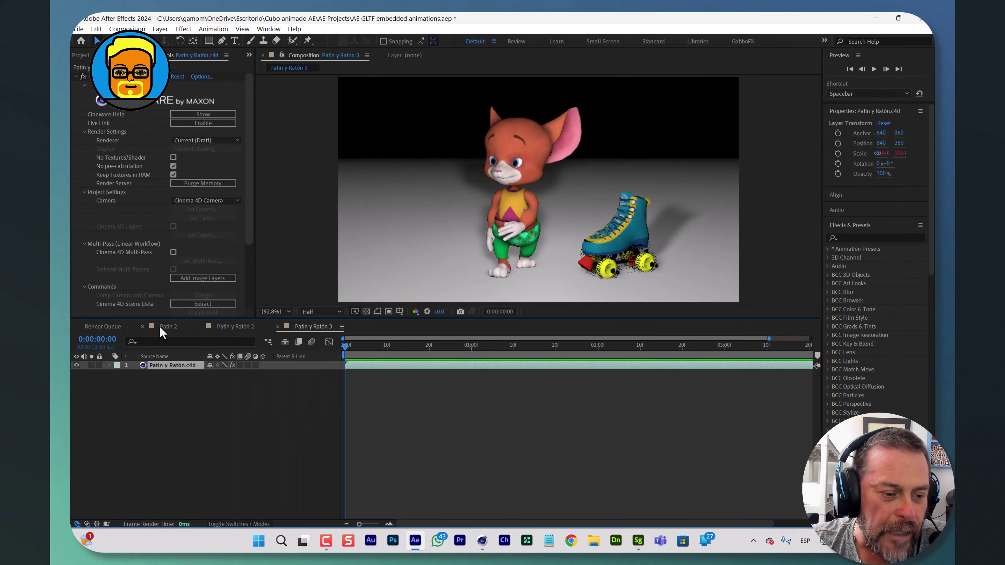
click(164, 329)
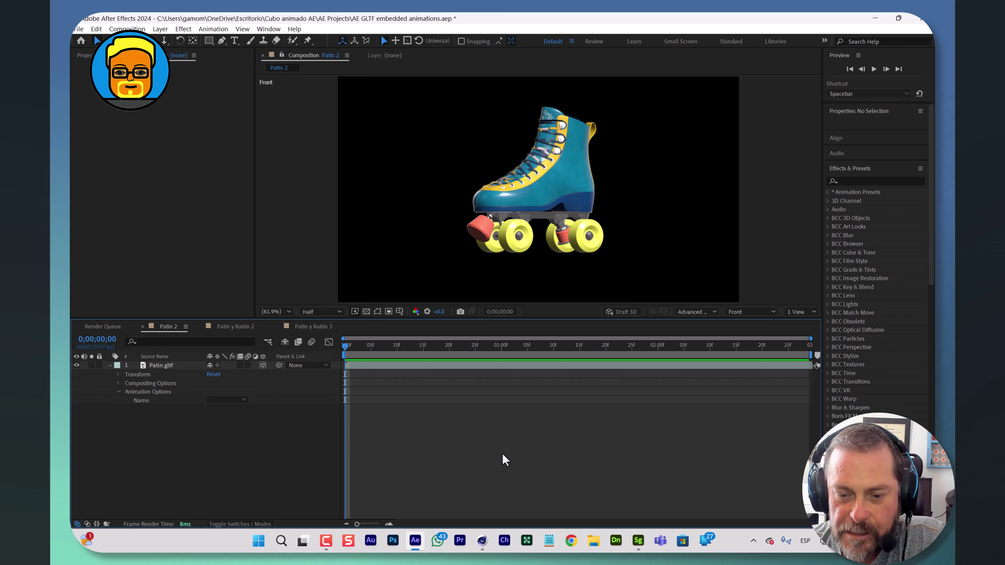
click(707, 312)
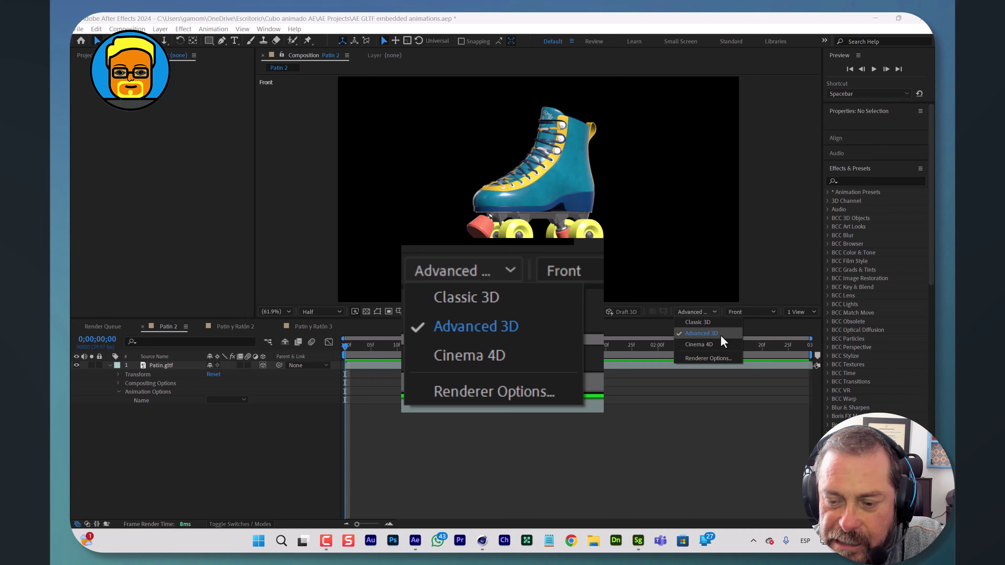
click(703, 326)
click(423, 346)
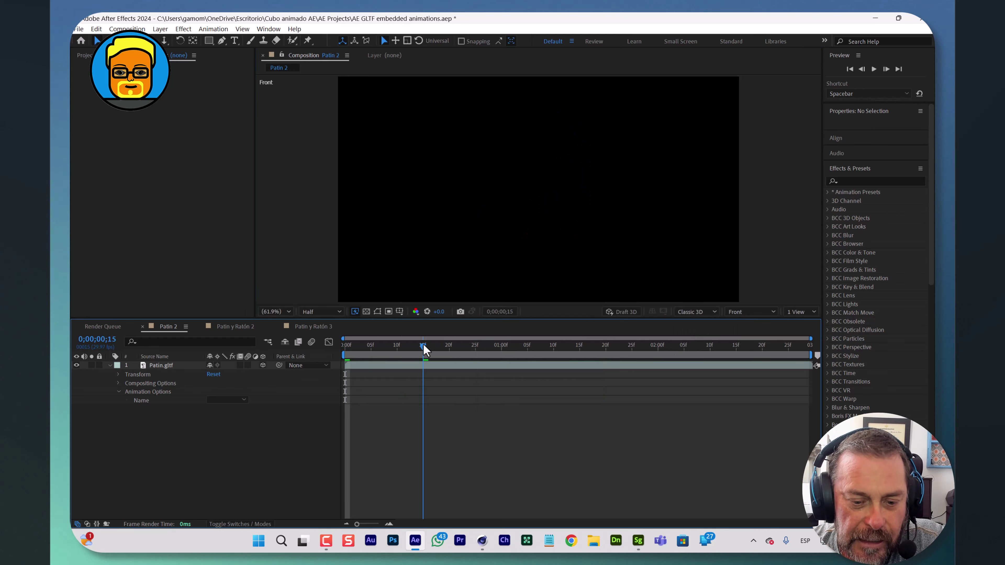
key(space)
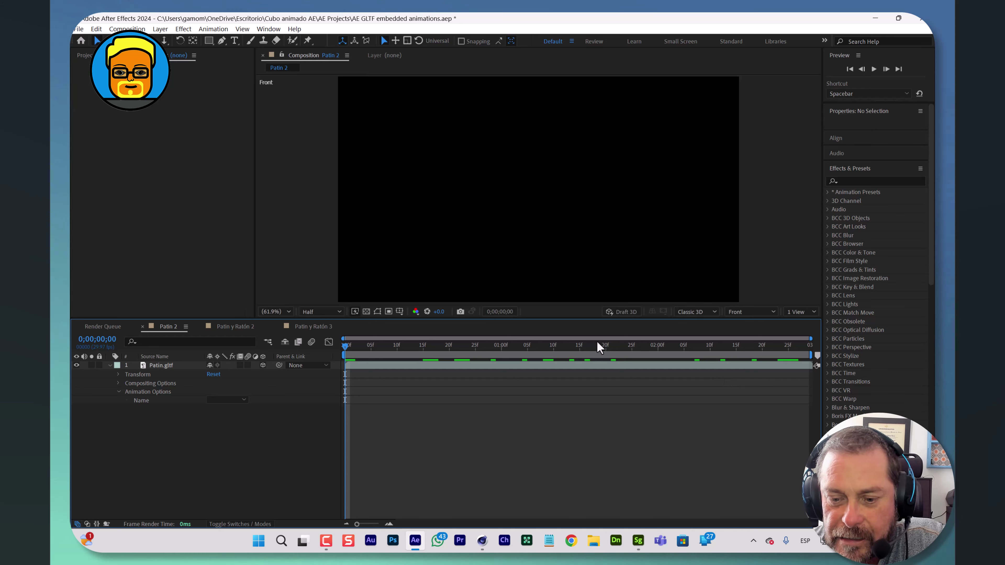
click(713, 313)
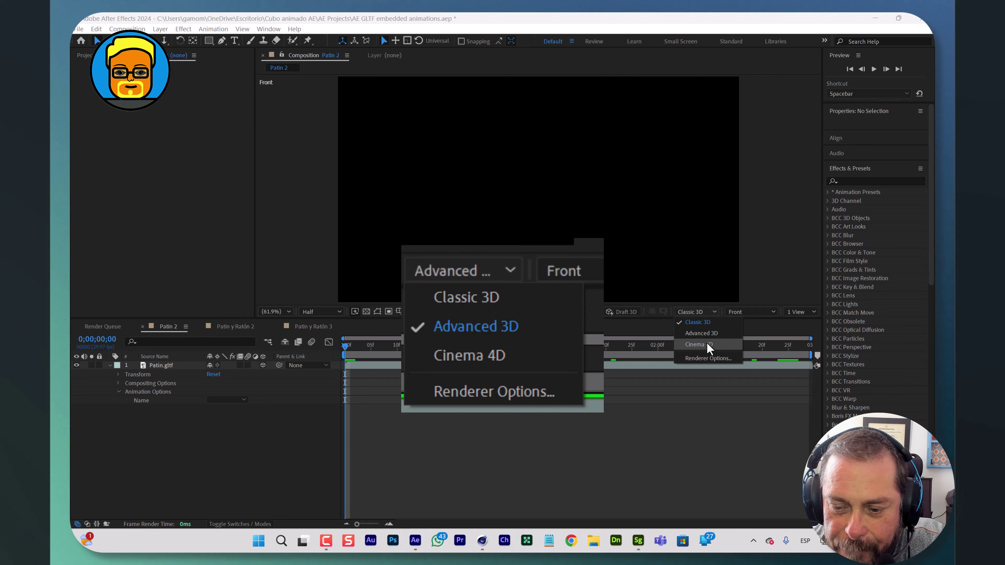
click(707, 344)
key(space)
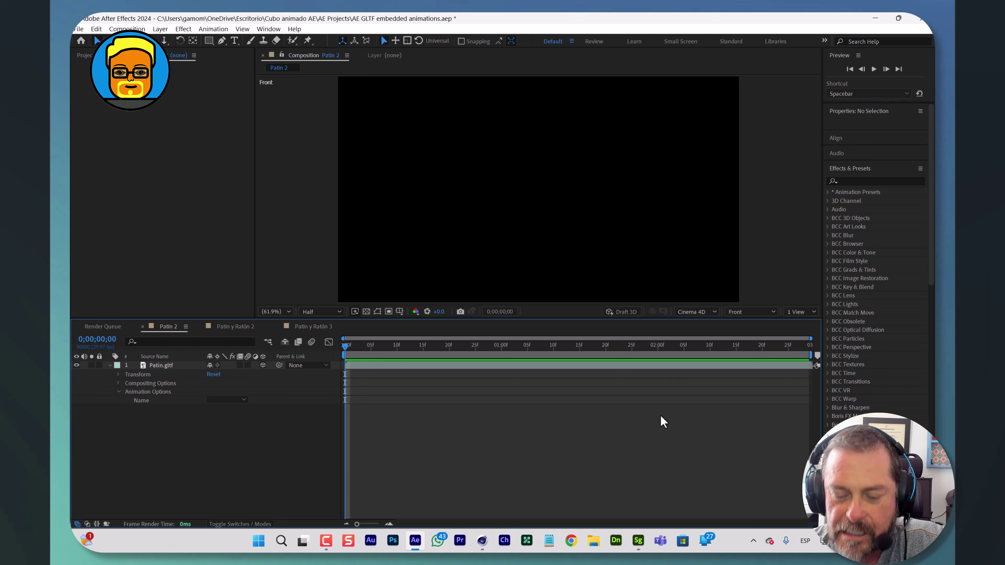
click(709, 313)
click(702, 336)
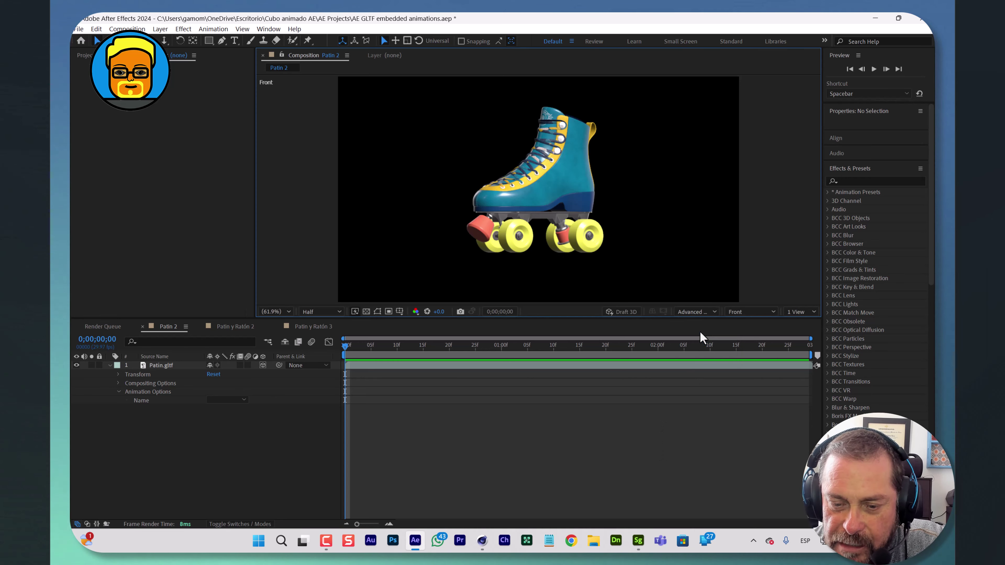
key(space)
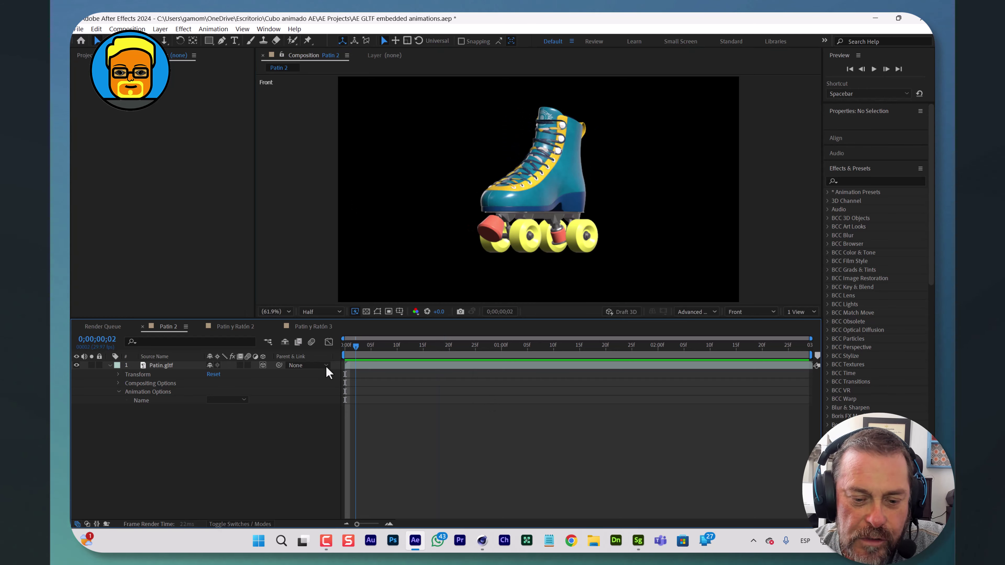
key(space)
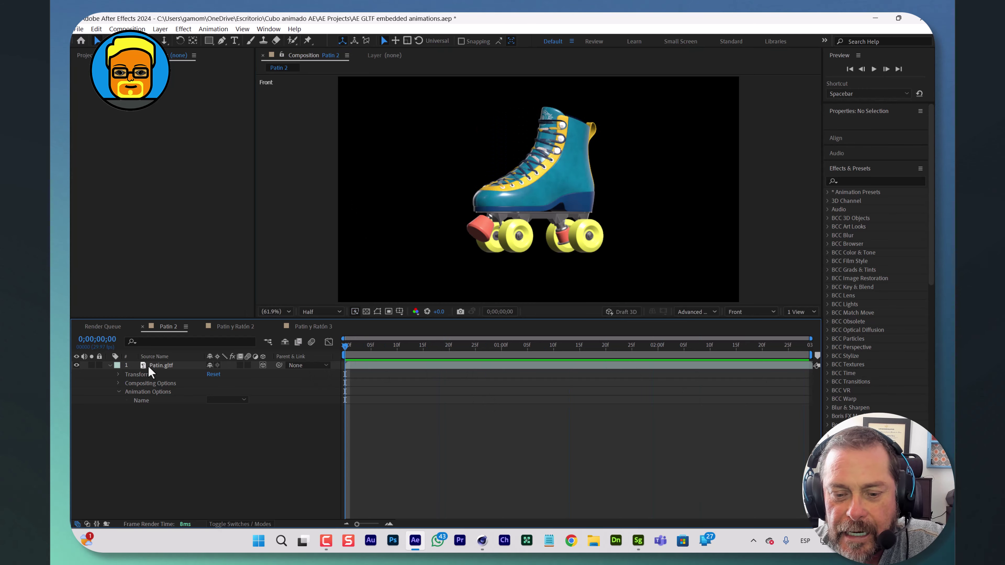
click(716, 315)
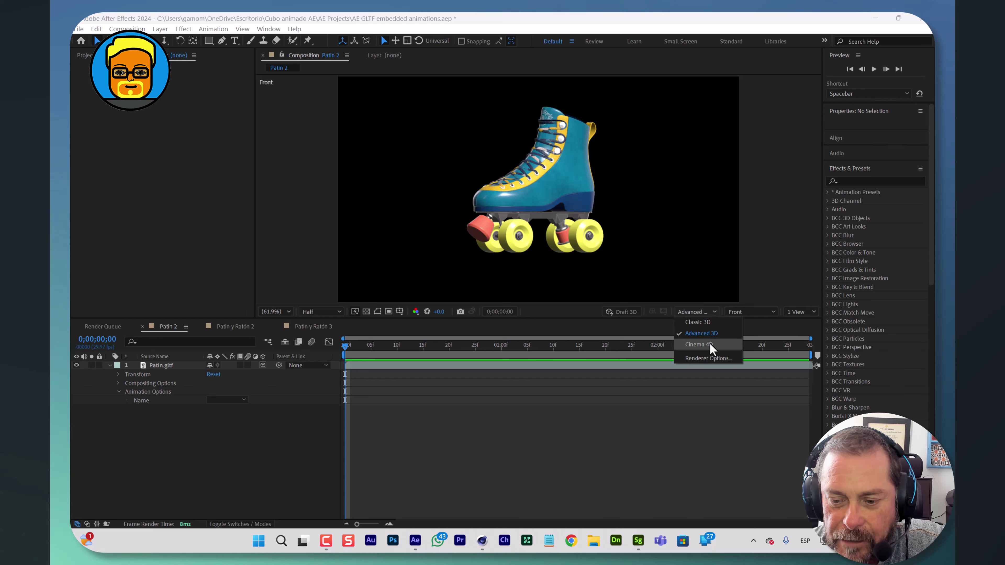
click(440, 359)
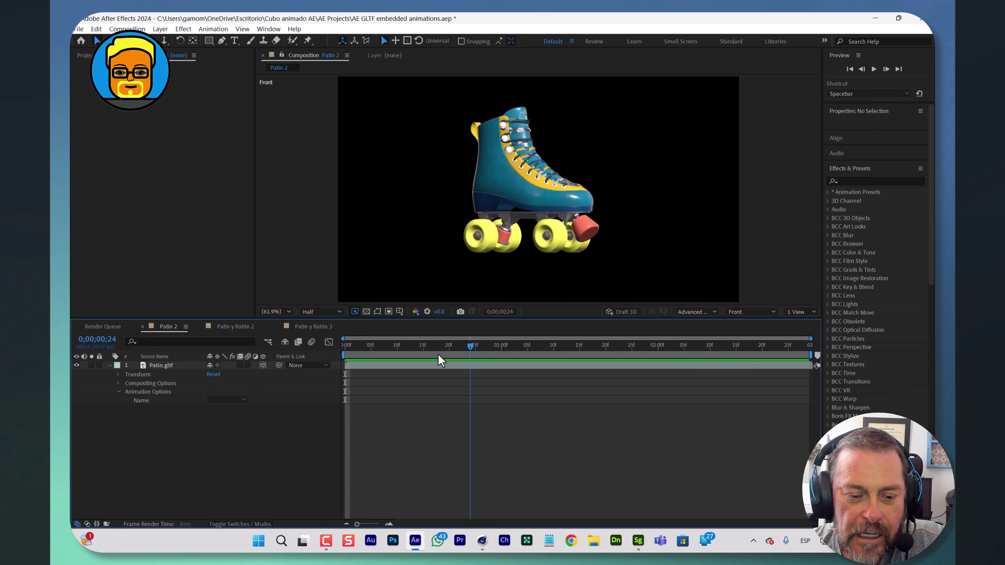
click(313, 326)
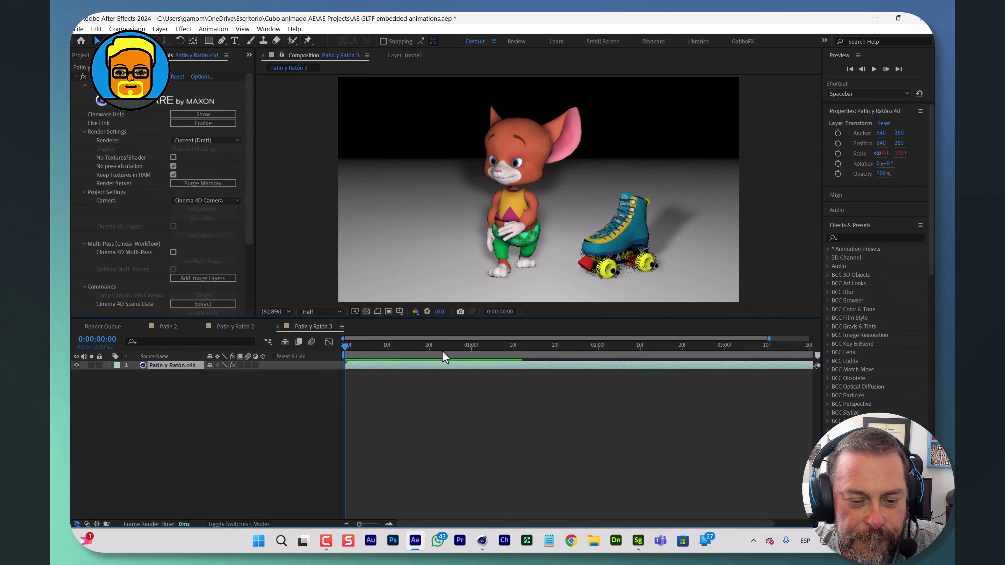
key(space)
key(space)
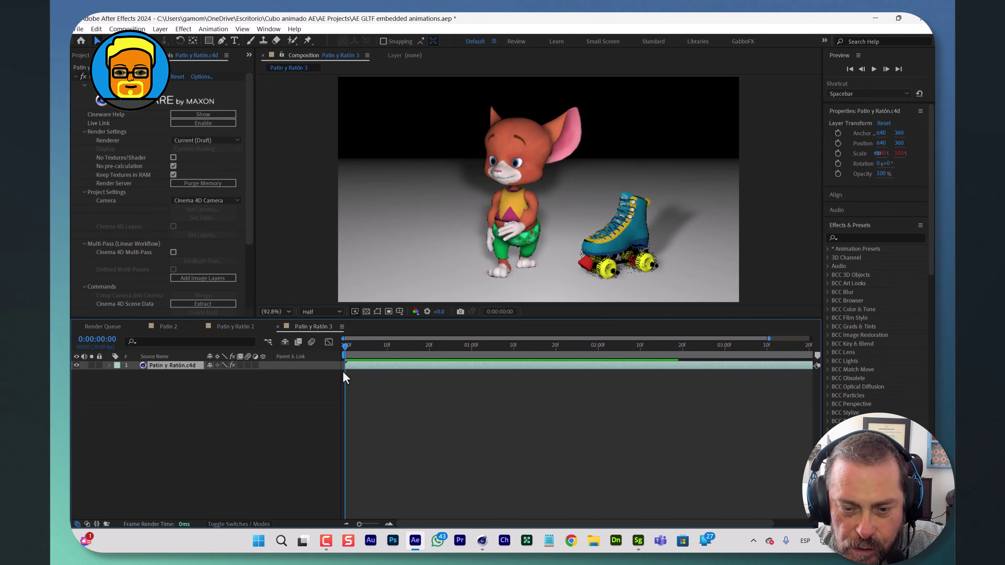
key(space)
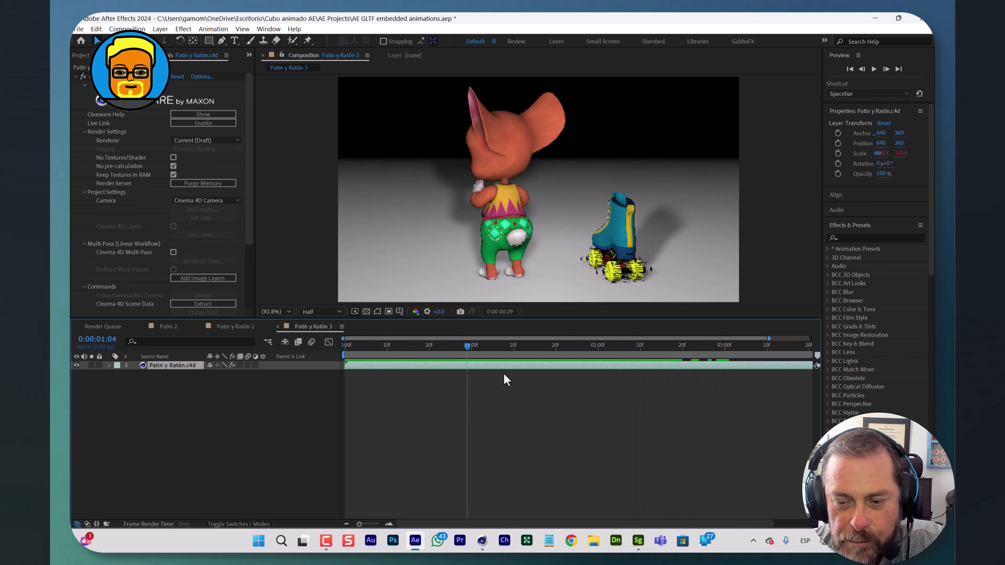
key(space)
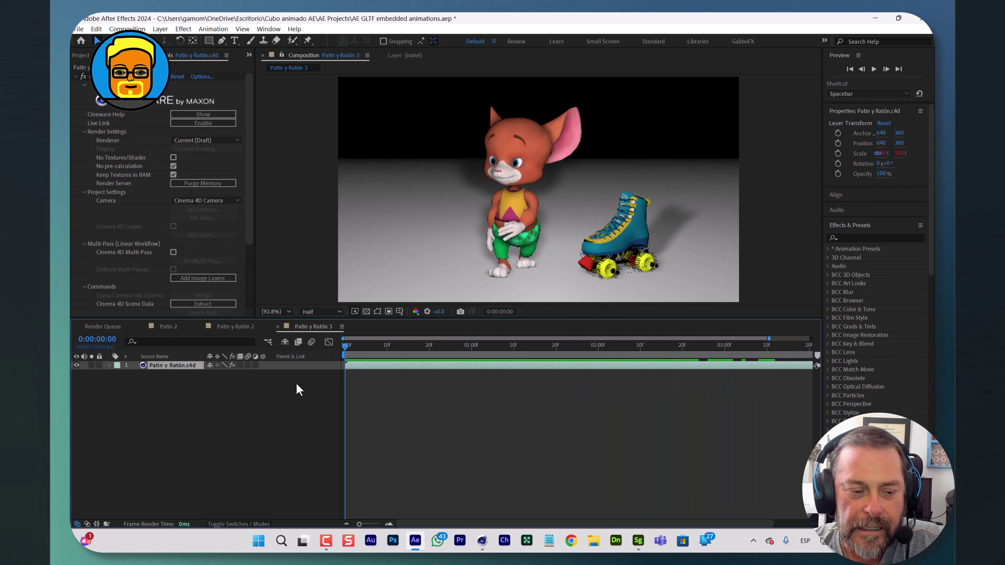
click(168, 327)
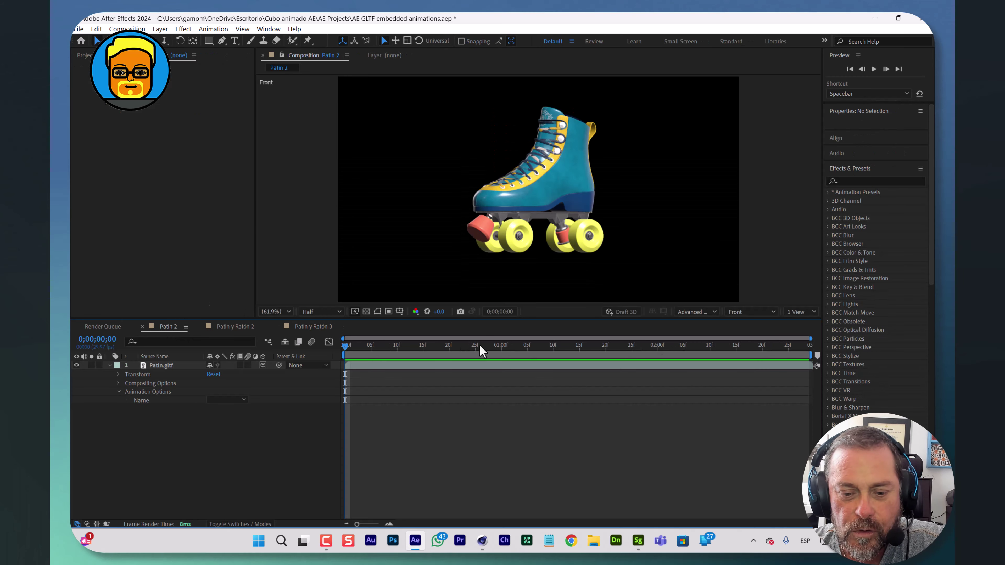
- Move Patin 2's current-time indicator to its last frame, 0;00;02;28
drag(423, 352, 825, 421)
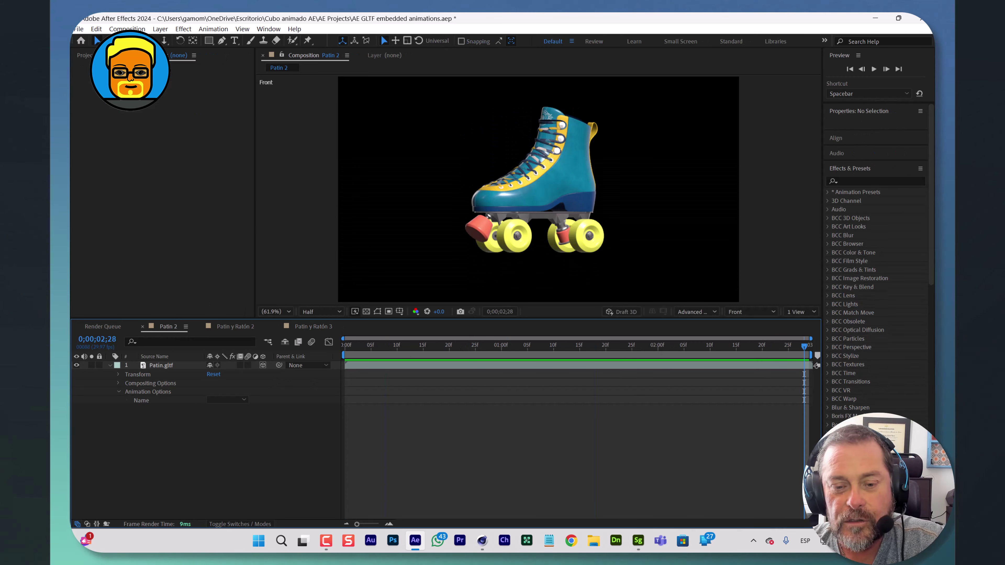